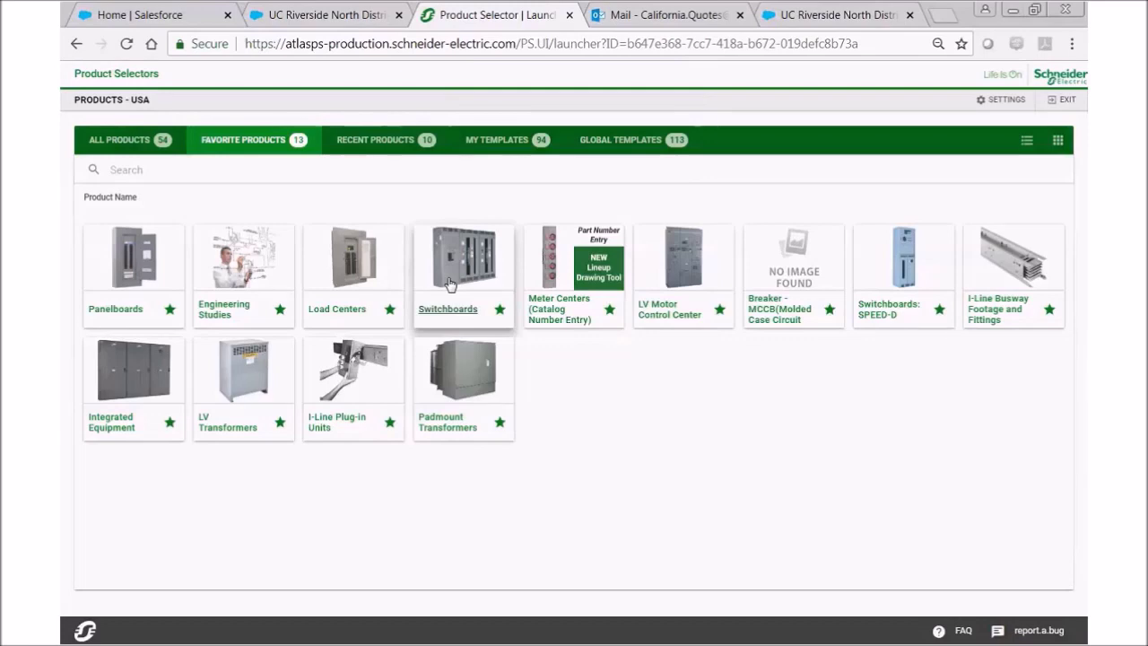
# Step: Start a Switchboards configuration with Single Main as the source description and include Bus for Future Sections
pyautogui.click(449, 283)
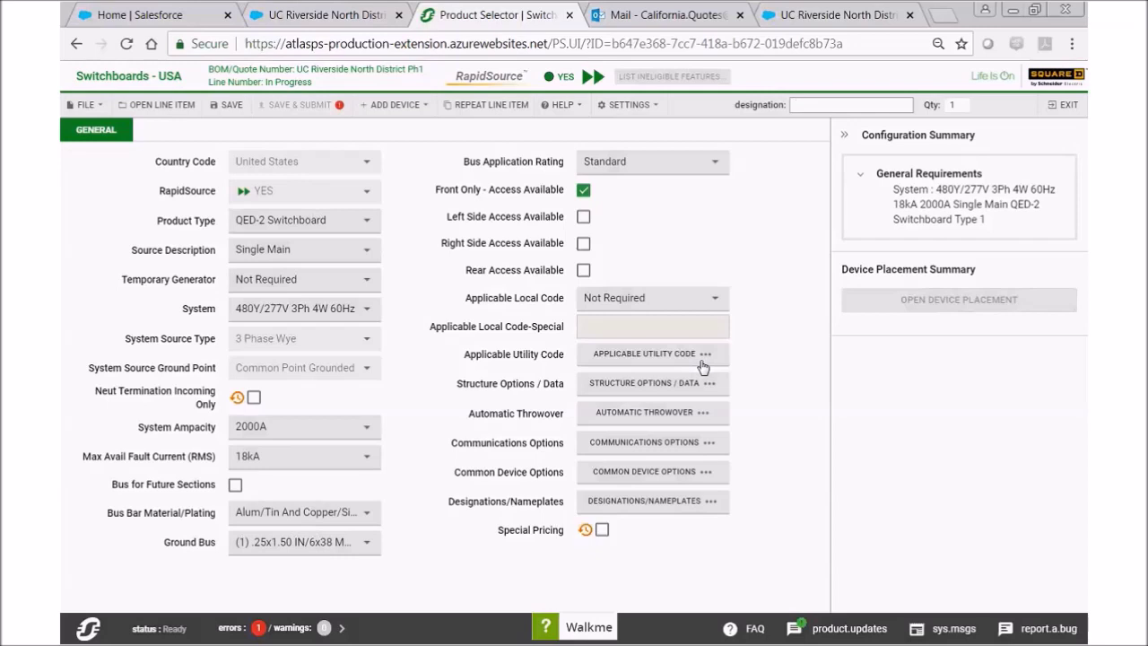
pyautogui.click(367, 259)
pyautogui.moveTo(325, 297)
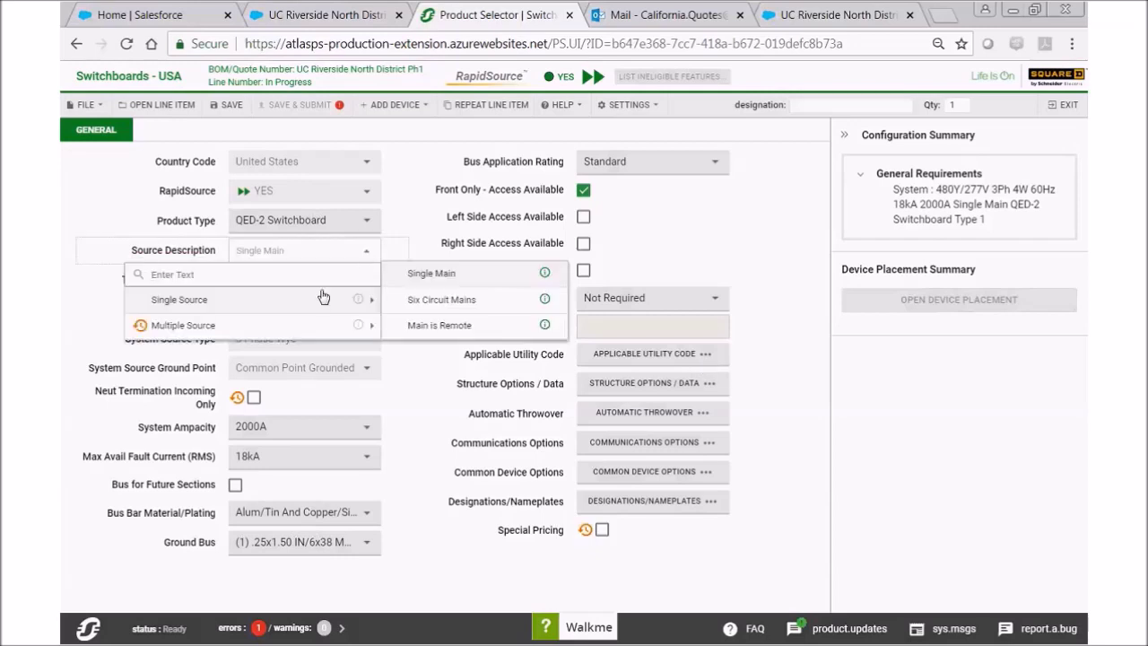
pyautogui.click(432, 271)
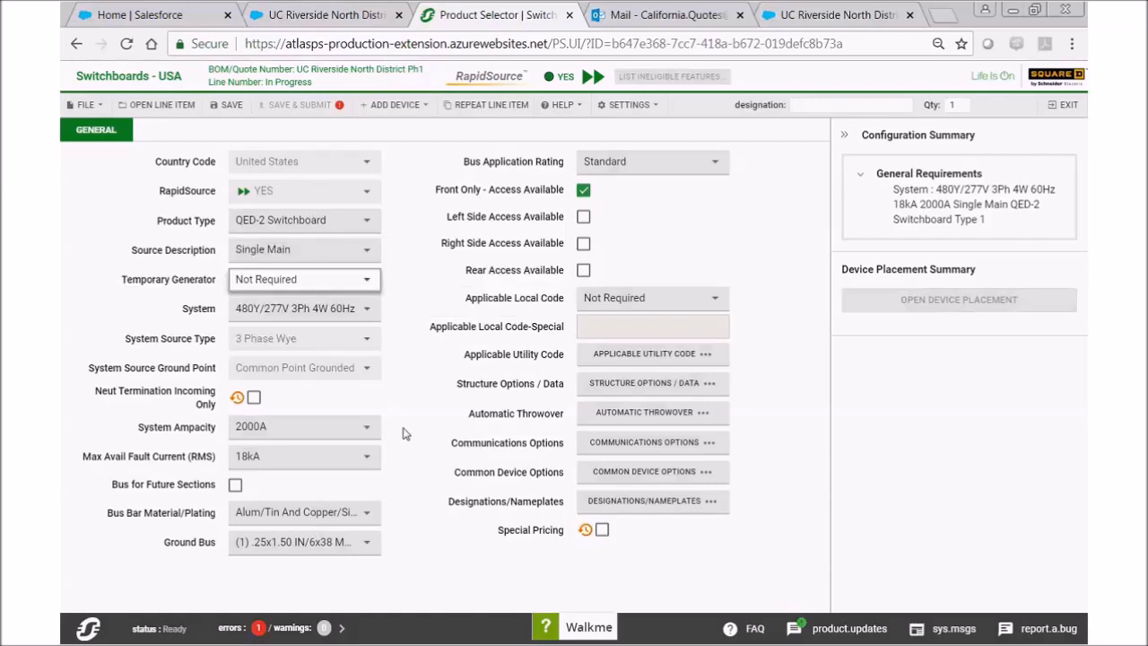
pyautogui.click(235, 485)
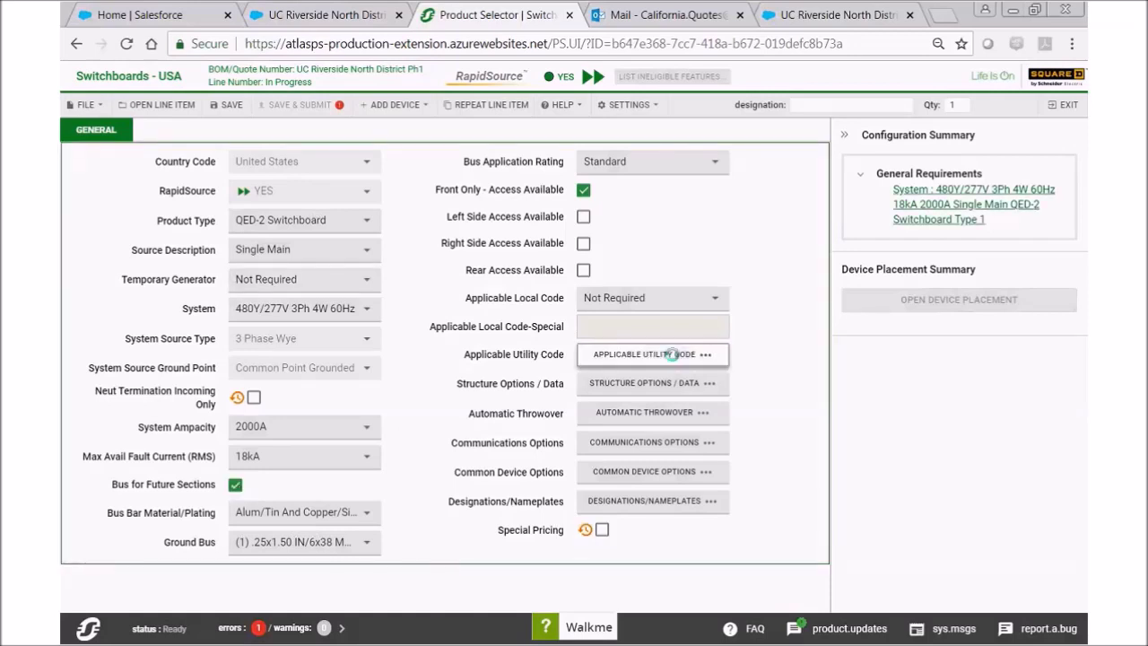
# Step: Set the applicable utility code to USA Utility EUSERC Member with Los Angeles DWP (CA) as the EUSERC utility
pyautogui.click(671, 354)
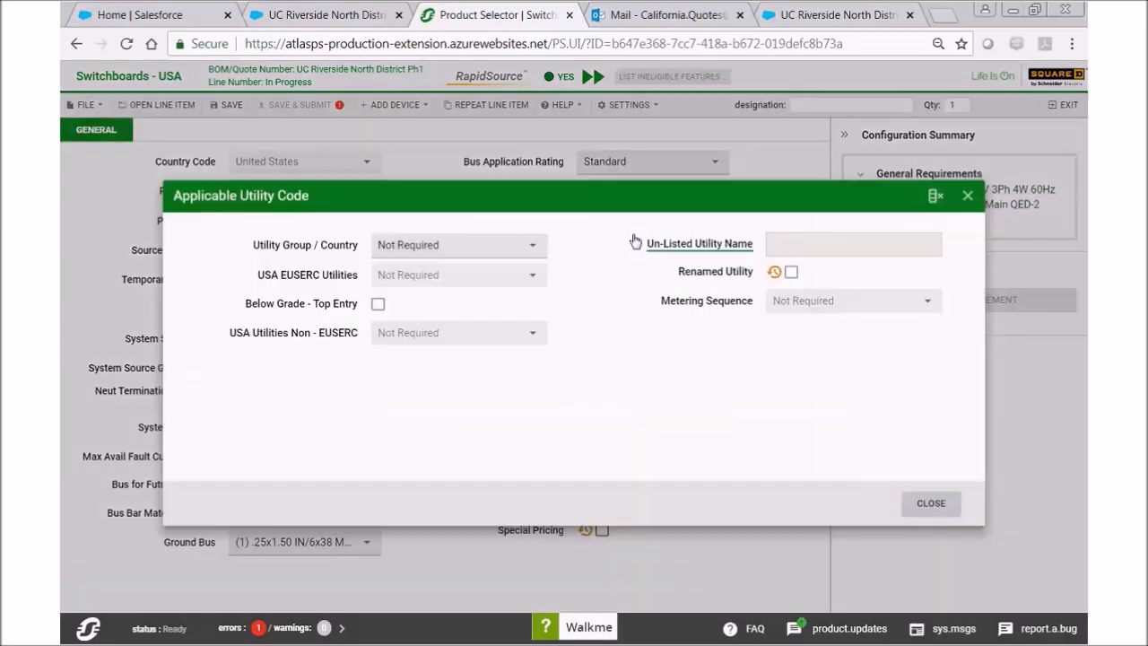
pyautogui.click(485, 255)
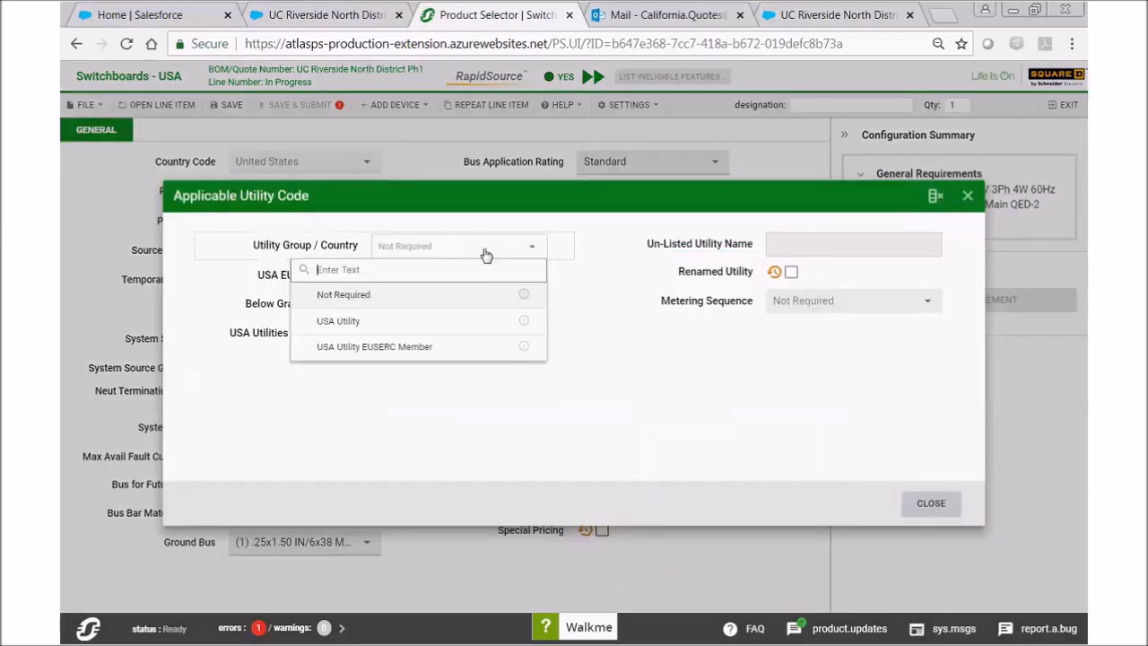
pyautogui.click(460, 357)
pyautogui.click(530, 274)
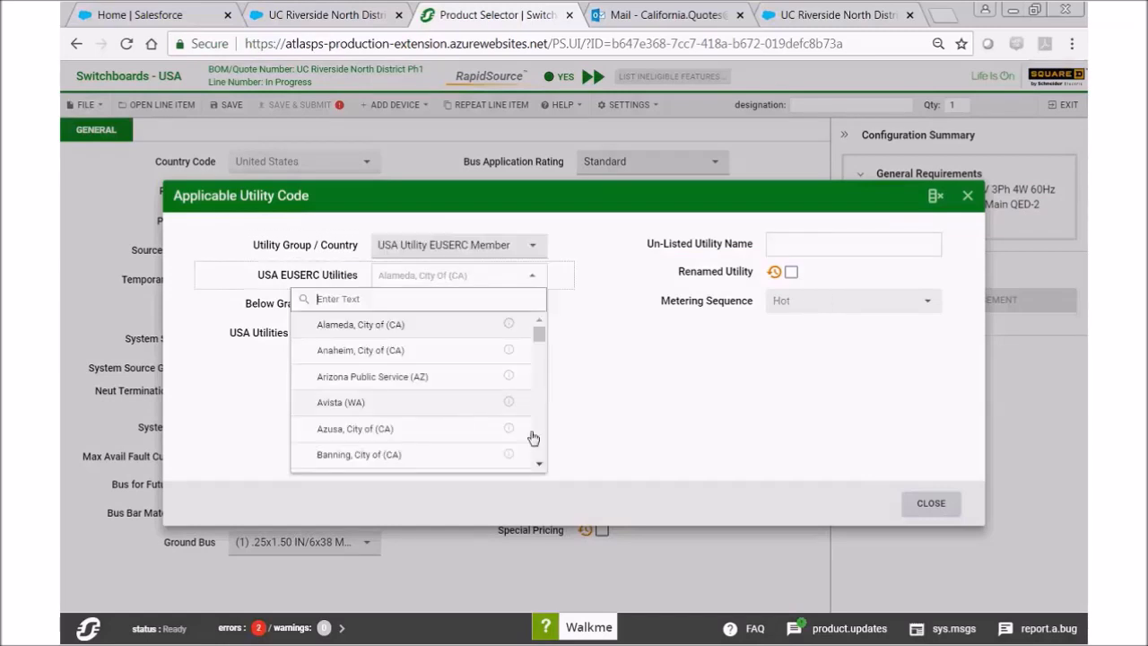
pyautogui.scroll(-10, 543, 463)
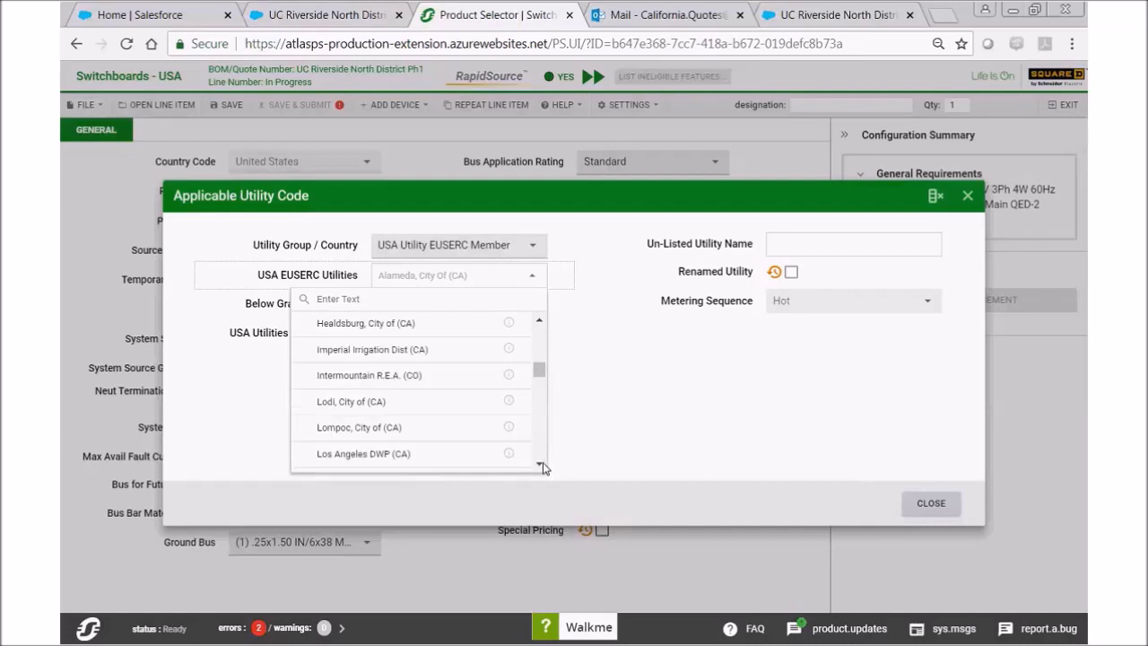
pyautogui.click(459, 461)
pyautogui.click(933, 503)
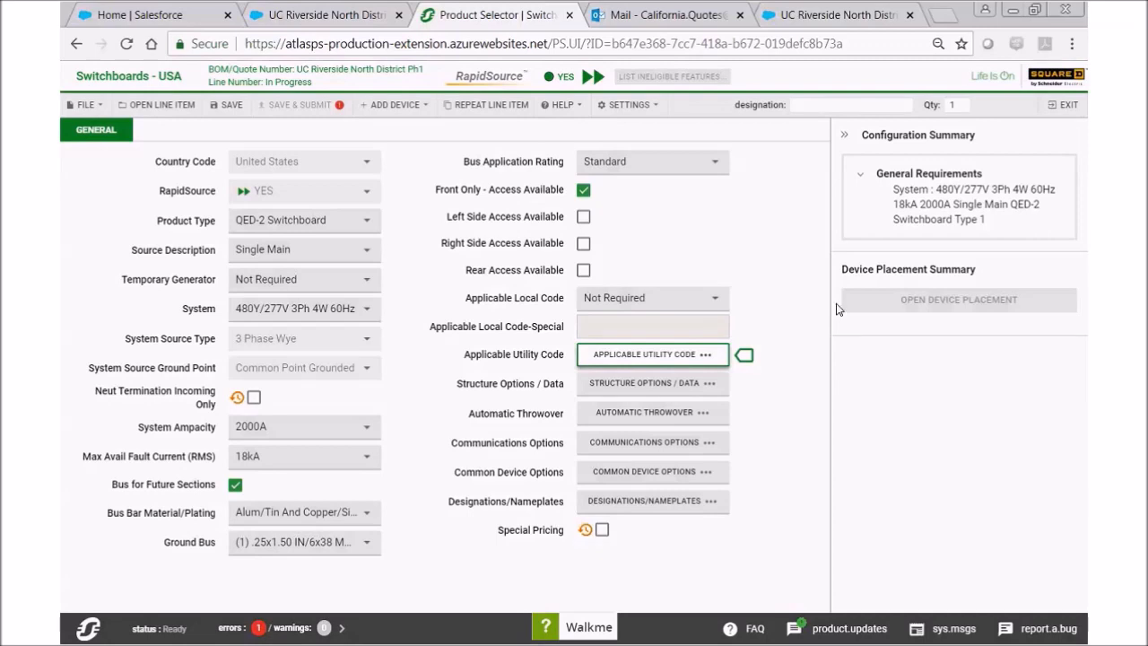
# Step: Add Incoming Requirements to the switchboard and review the incoming feature's options
pyautogui.click(388, 105)
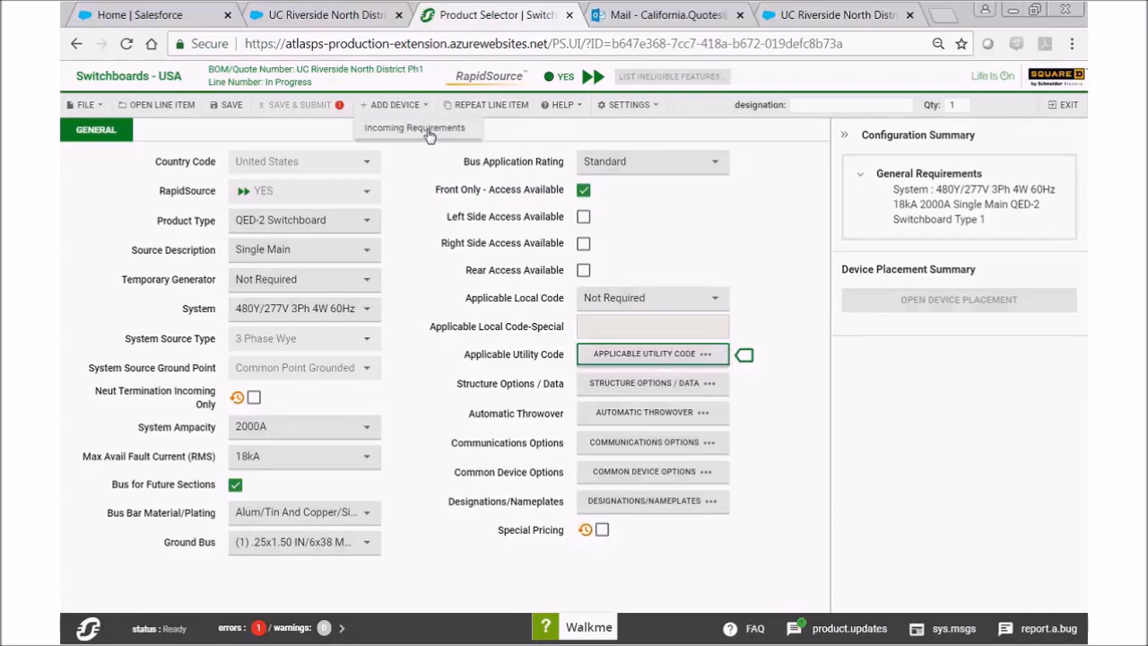
pyautogui.click(428, 131)
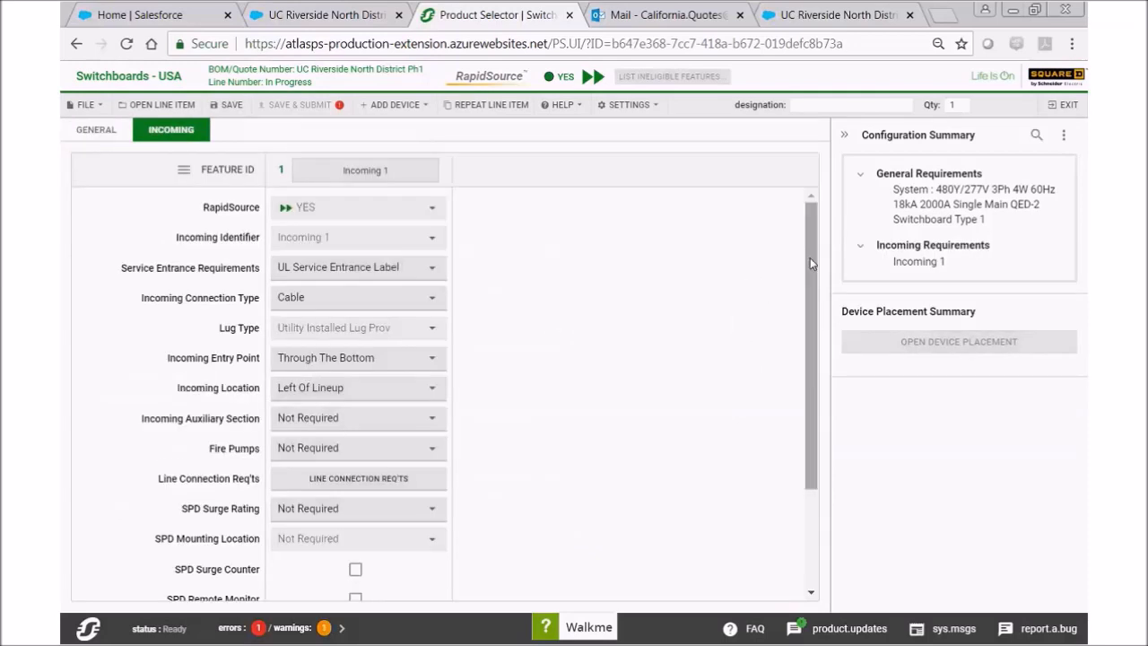
pyautogui.moveTo(810, 257); pyautogui.dragTo(802, 372)
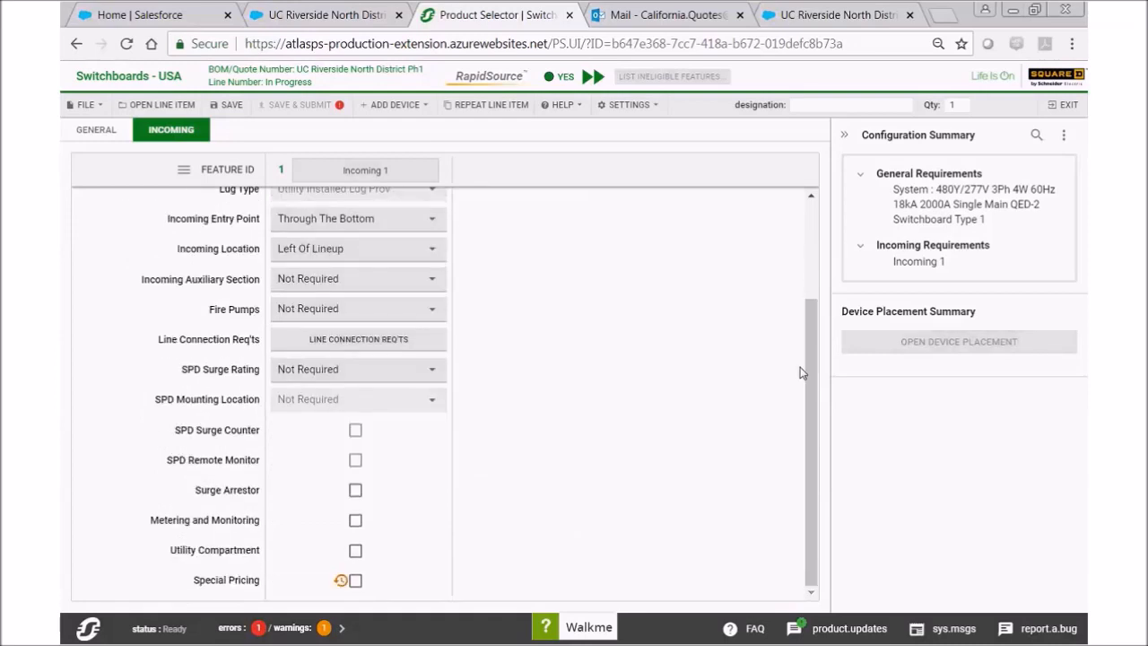
pyautogui.moveTo(806, 507); pyautogui.dragTo(810, 408)
# Step: Add the main device under Mains and Feeders and review its breaker settings
pyautogui.click(398, 105)
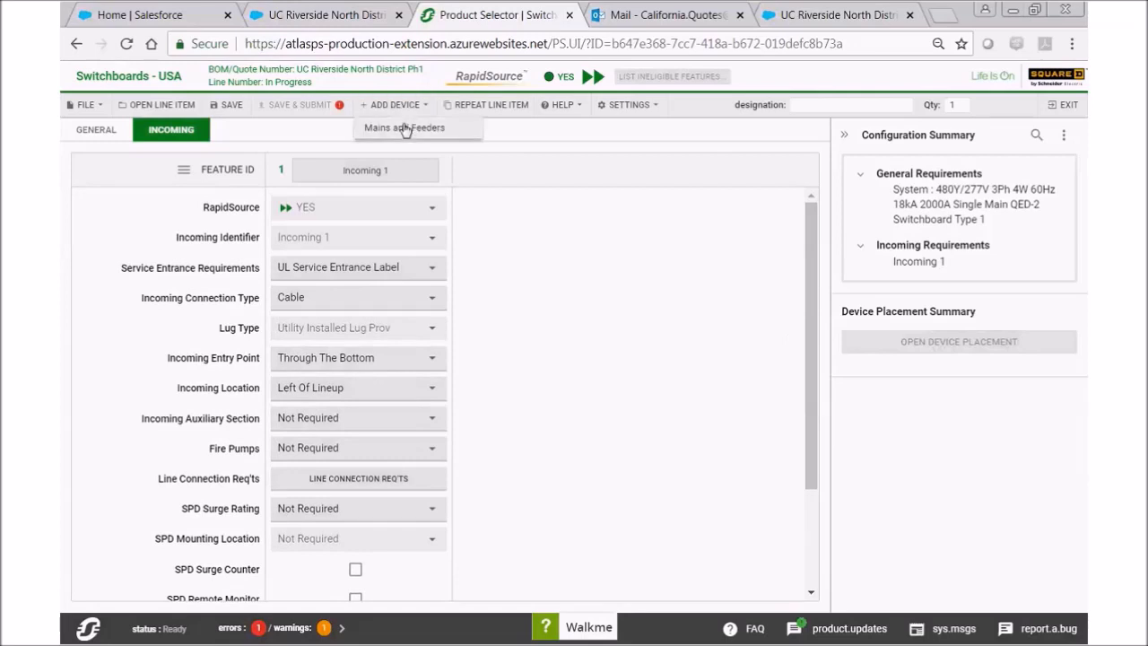
pyautogui.click(404, 128)
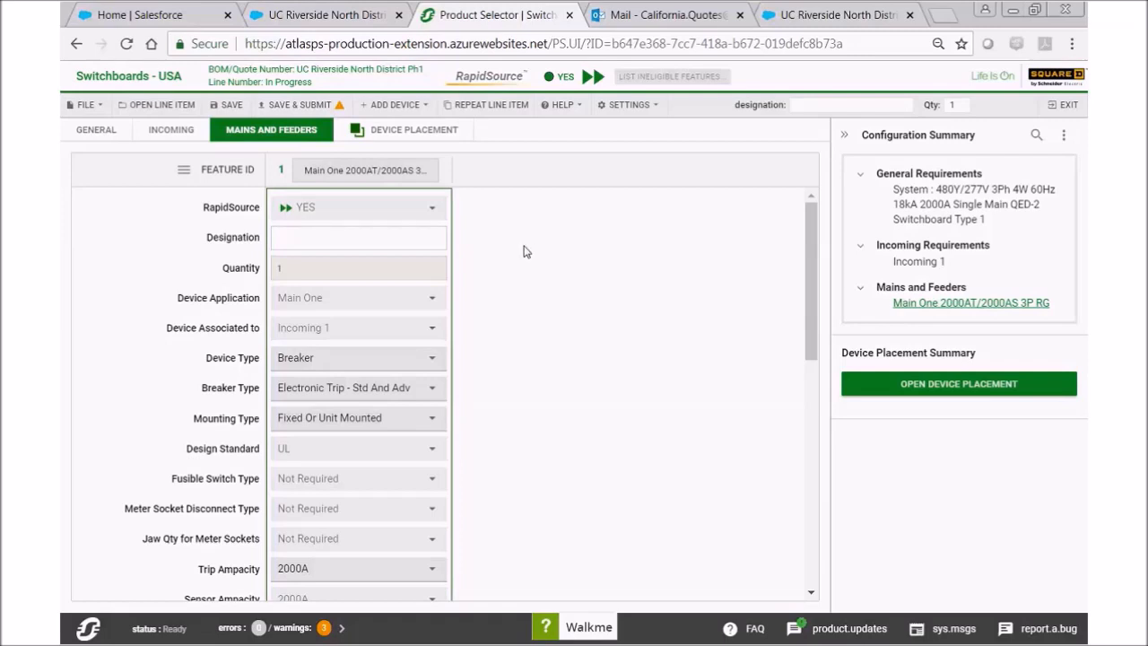
pyautogui.scroll(-2, 526, 251)
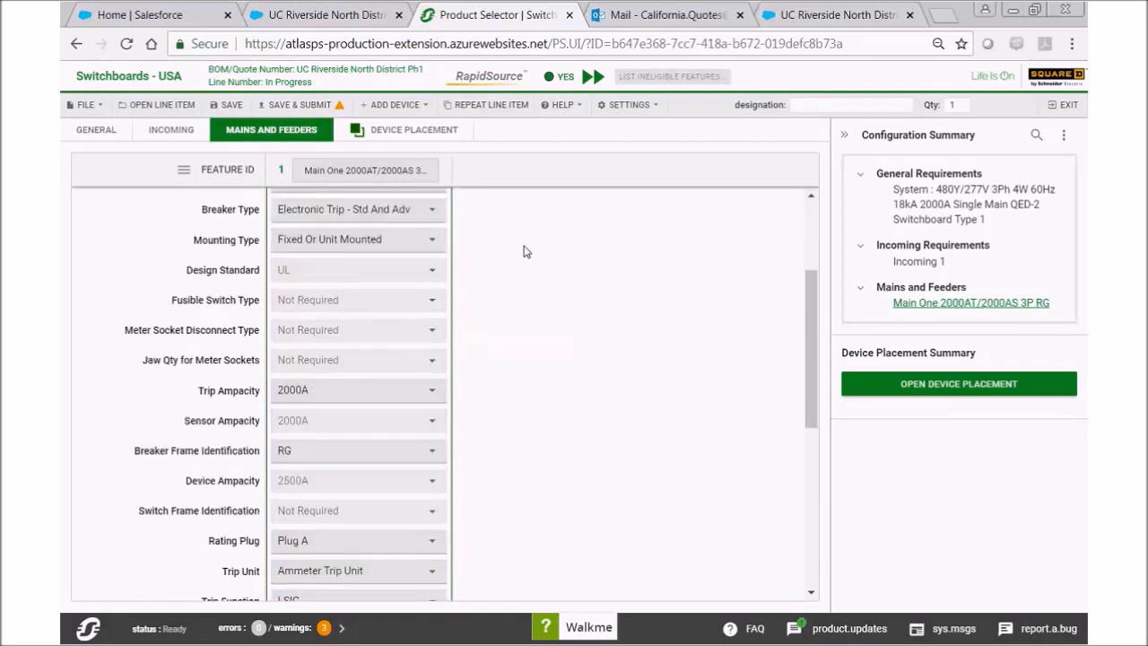
pyautogui.scroll(-3, 526, 251)
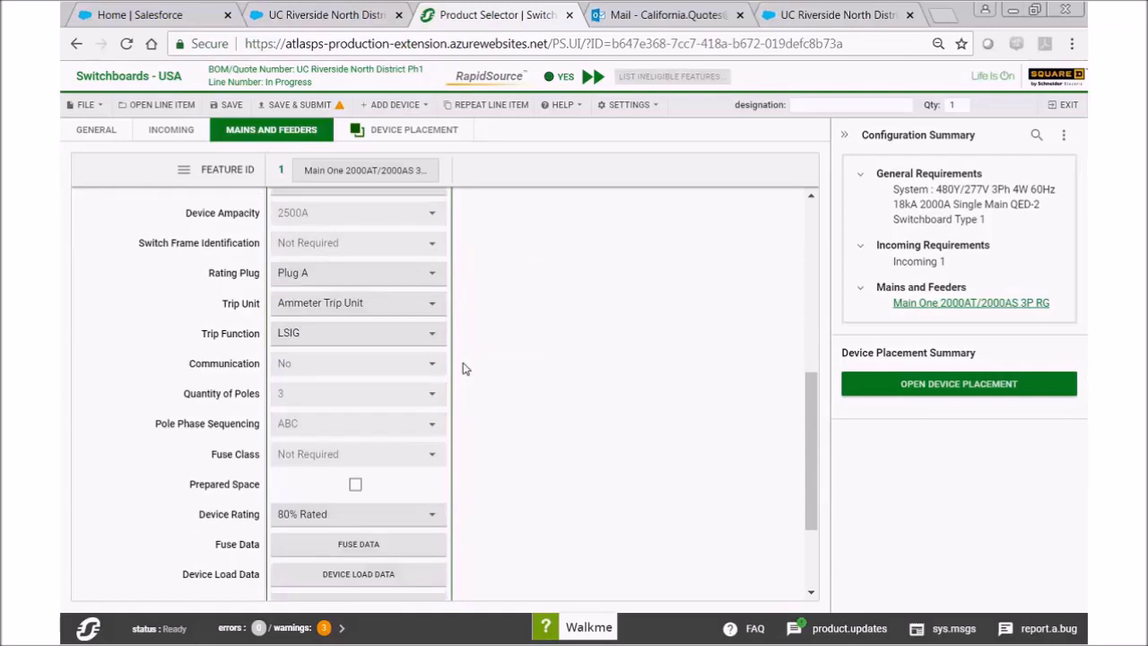
pyautogui.scroll(-2, 508, 356)
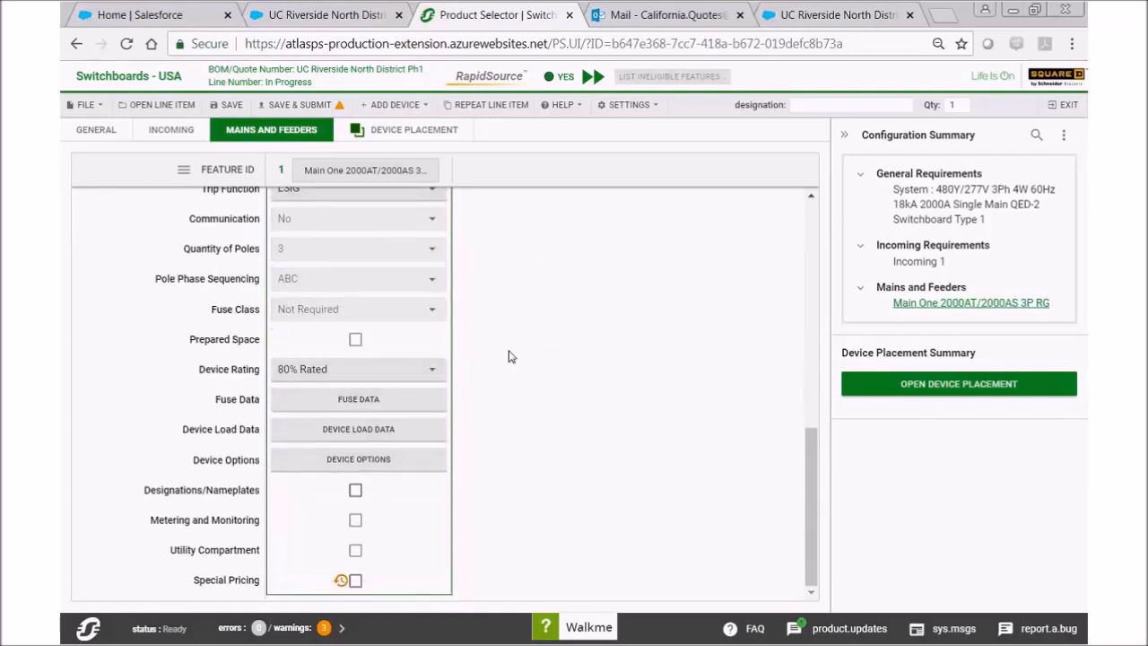
pyautogui.scroll(10, 508, 356)
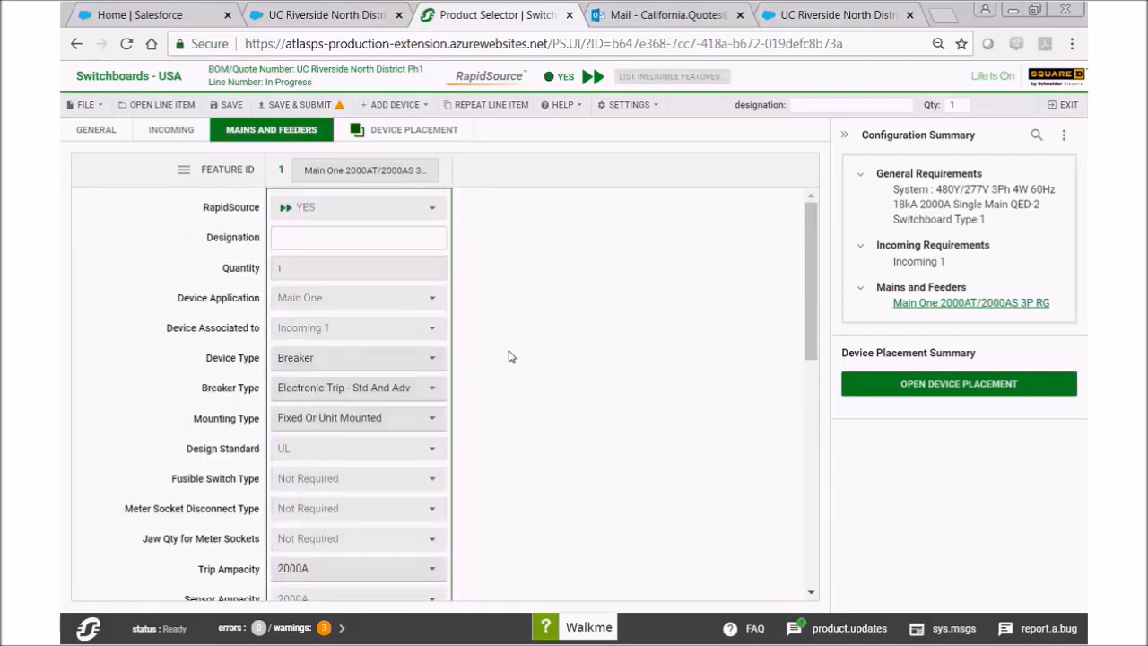
# Step: Add a feeder with device type Meter Socket Disconnect and disconnect type Fusible Pull Out
pyautogui.click(406, 106)
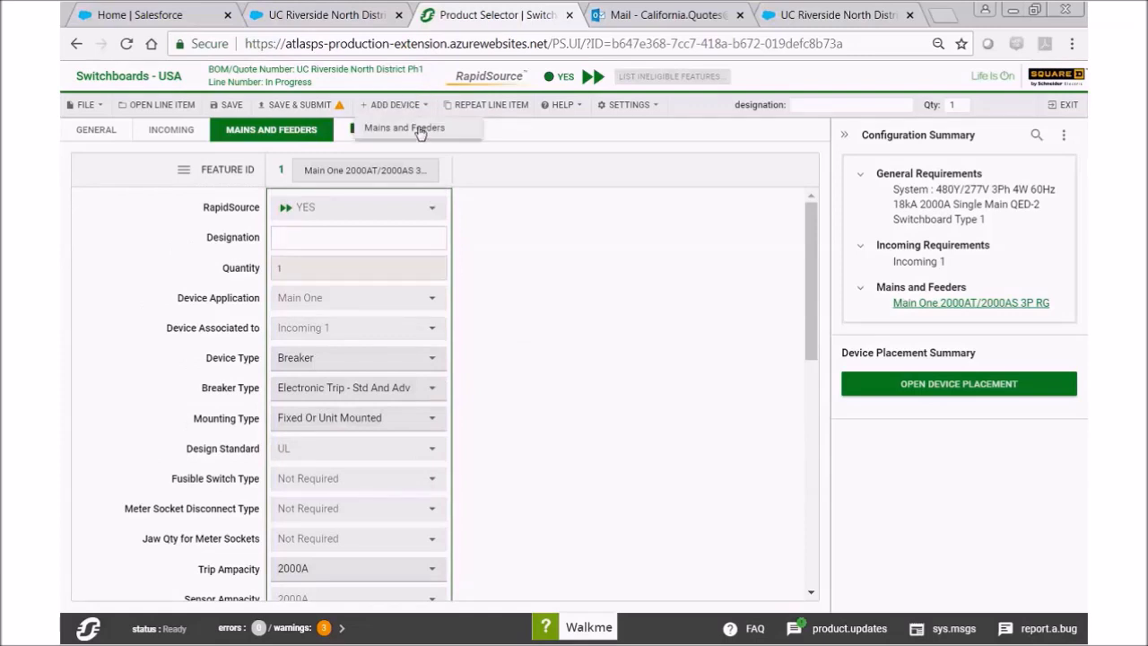
pyautogui.click(418, 126)
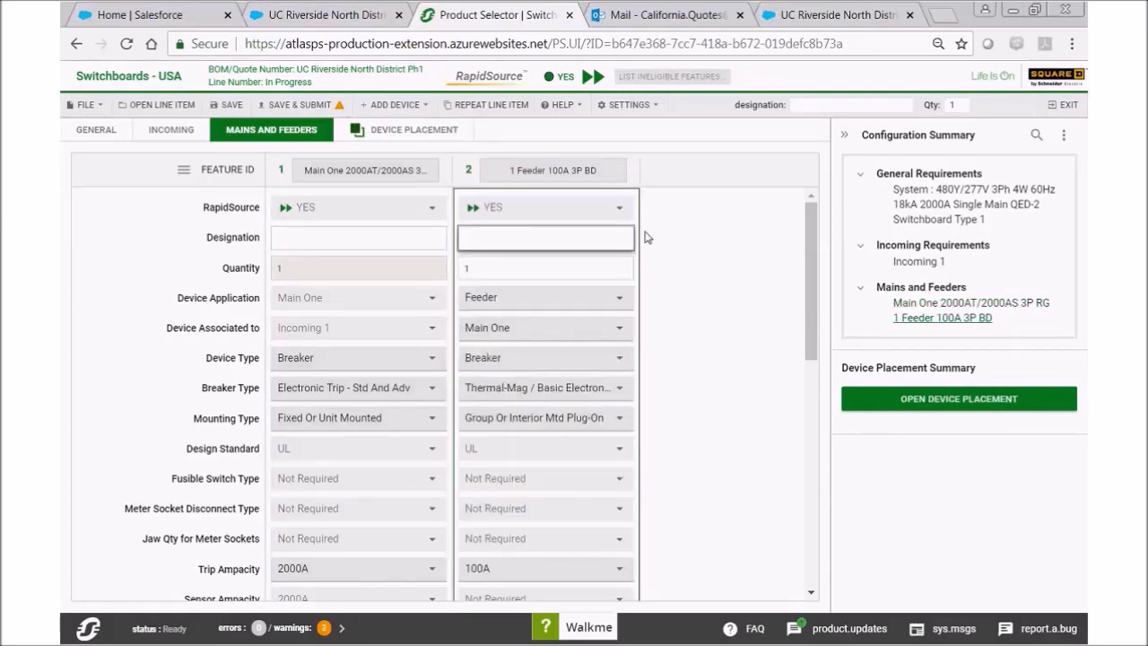
pyautogui.click(595, 365)
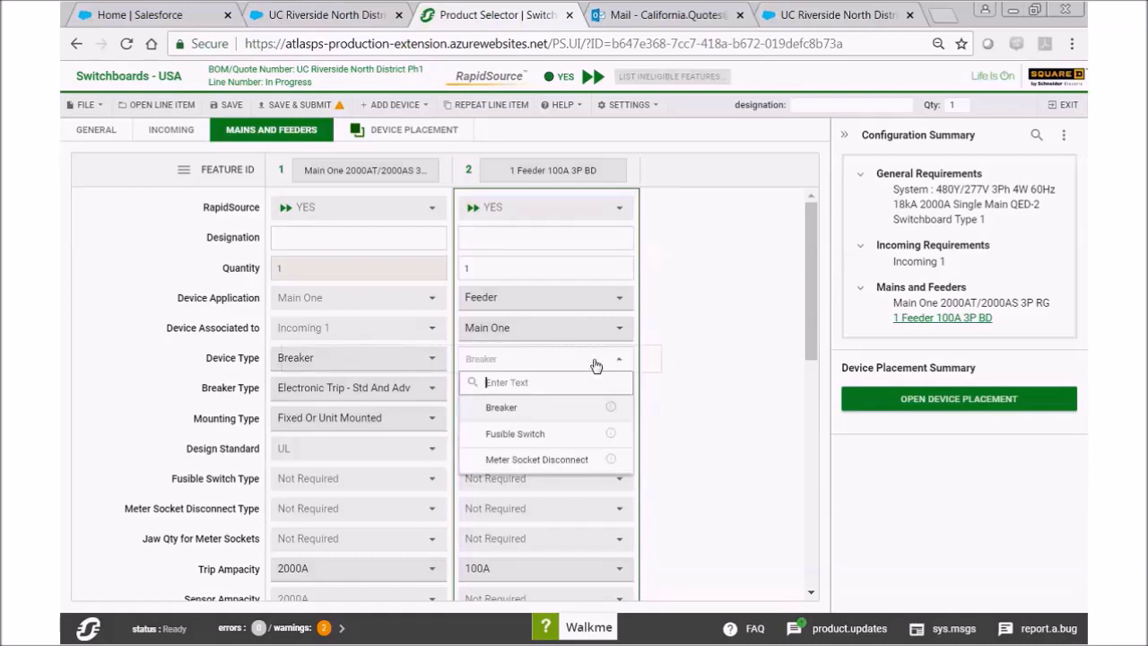
pyautogui.click(571, 460)
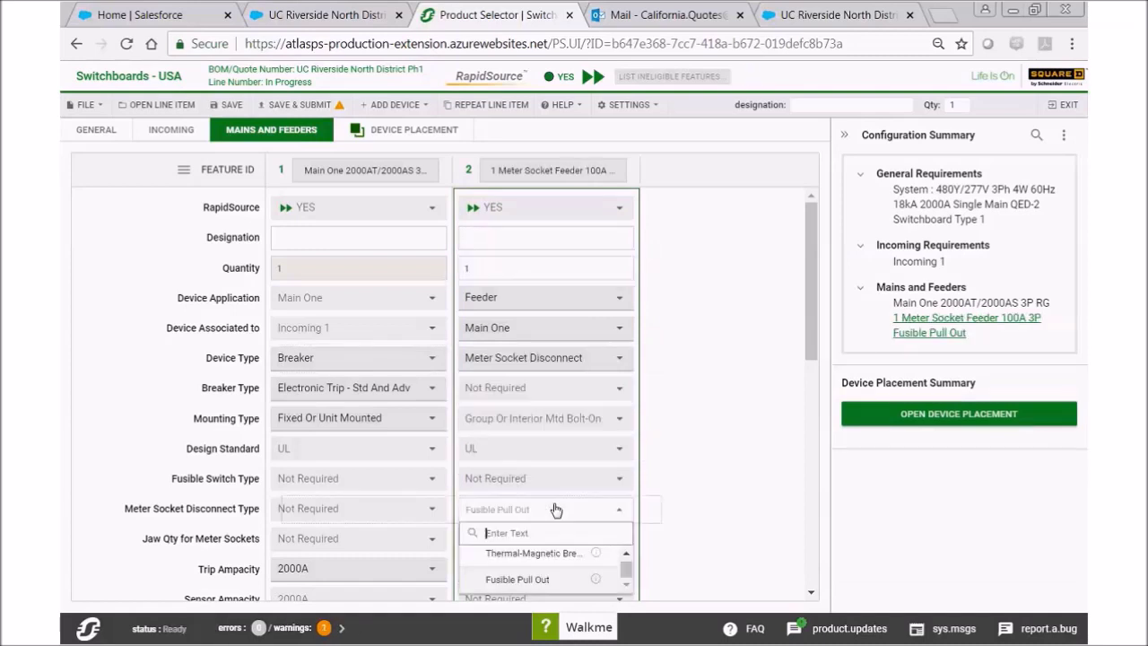
pyautogui.scroll(-1, 556, 473)
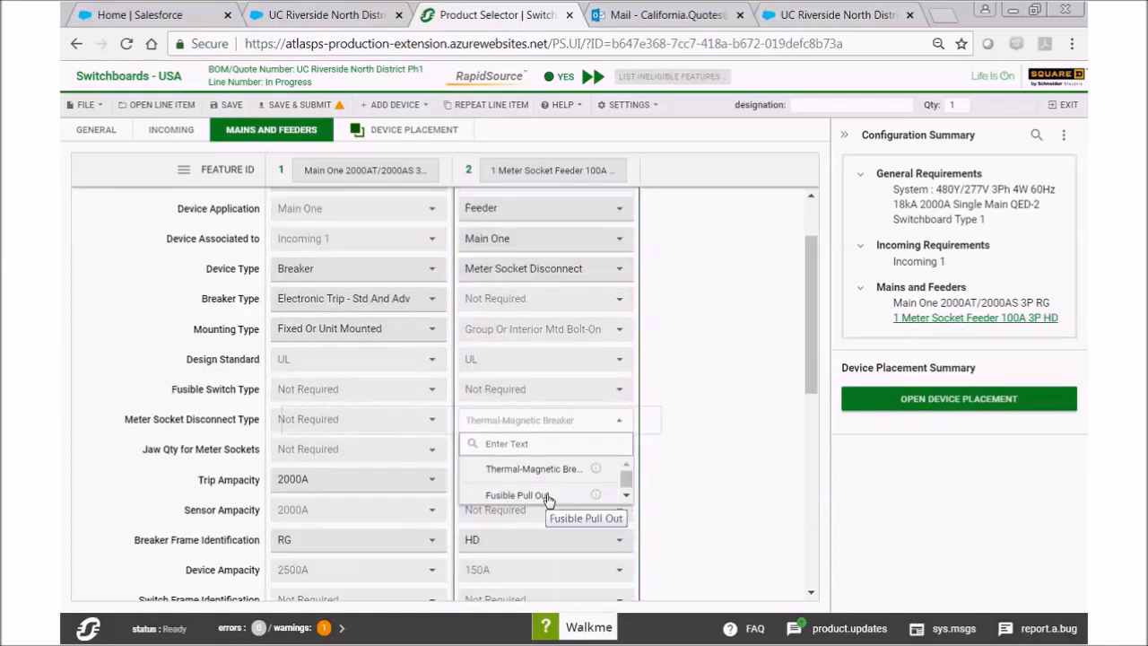
pyautogui.click(547, 495)
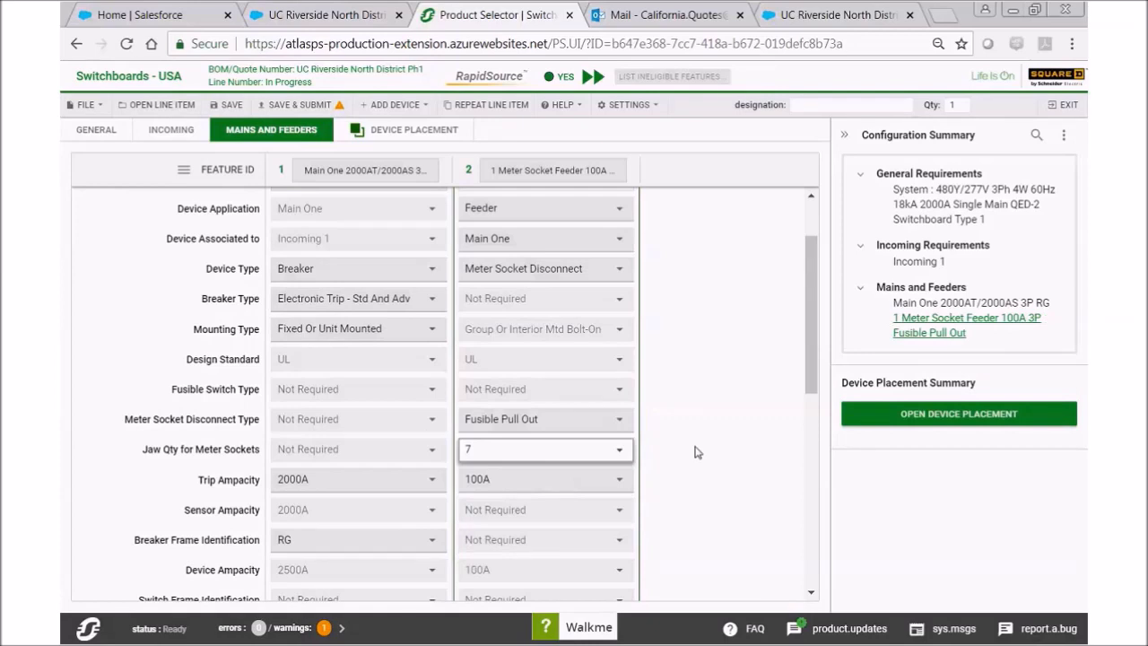
# Step: Set the meter socket feeder's quantity to 6
pyautogui.scroll(1, 698, 452)
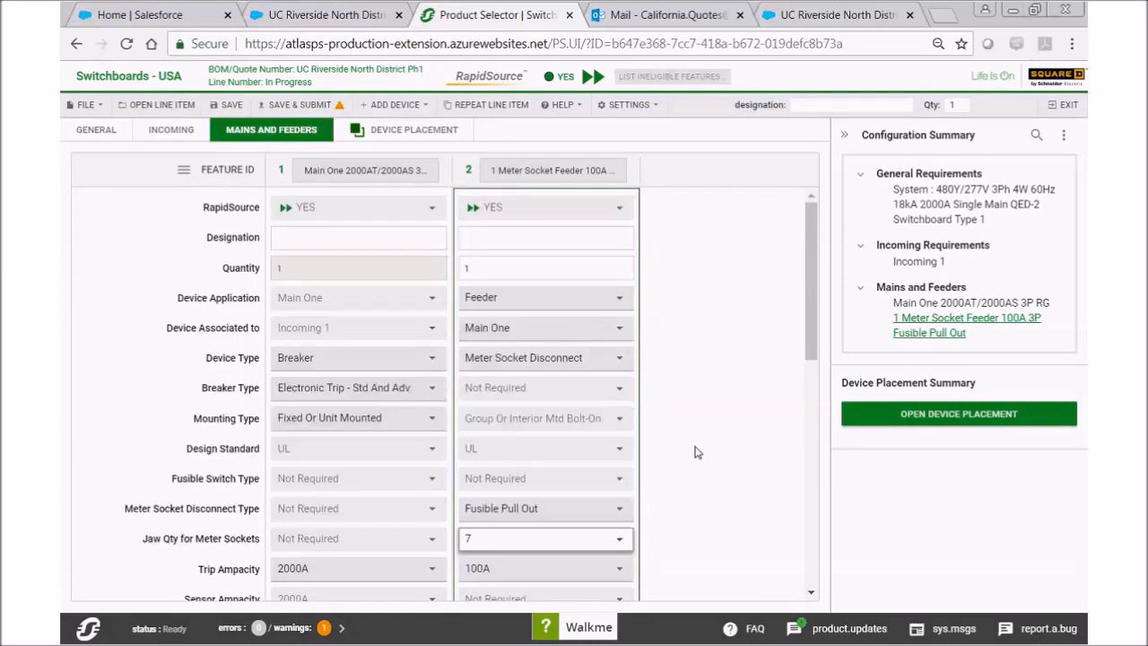
pyautogui.doubleClick(518, 271)
pyautogui.write('6')
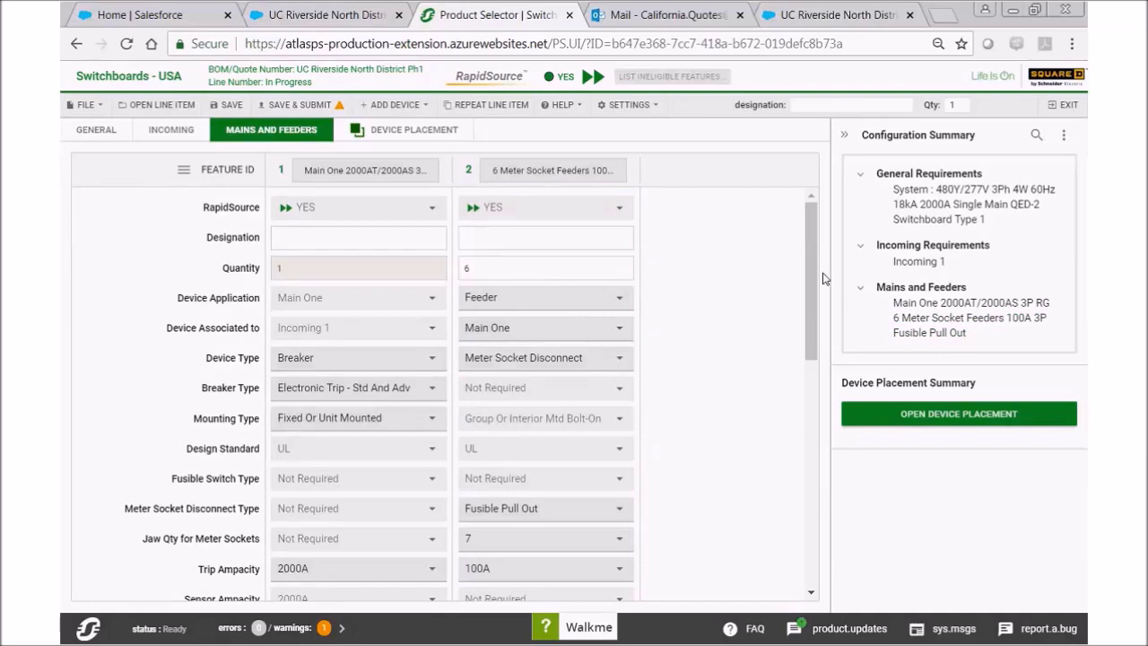
# Step: Repeat the 100A meter socket feeder instance and set the copy's trip ampacity to 200A
pyautogui.rightClick(527, 171)
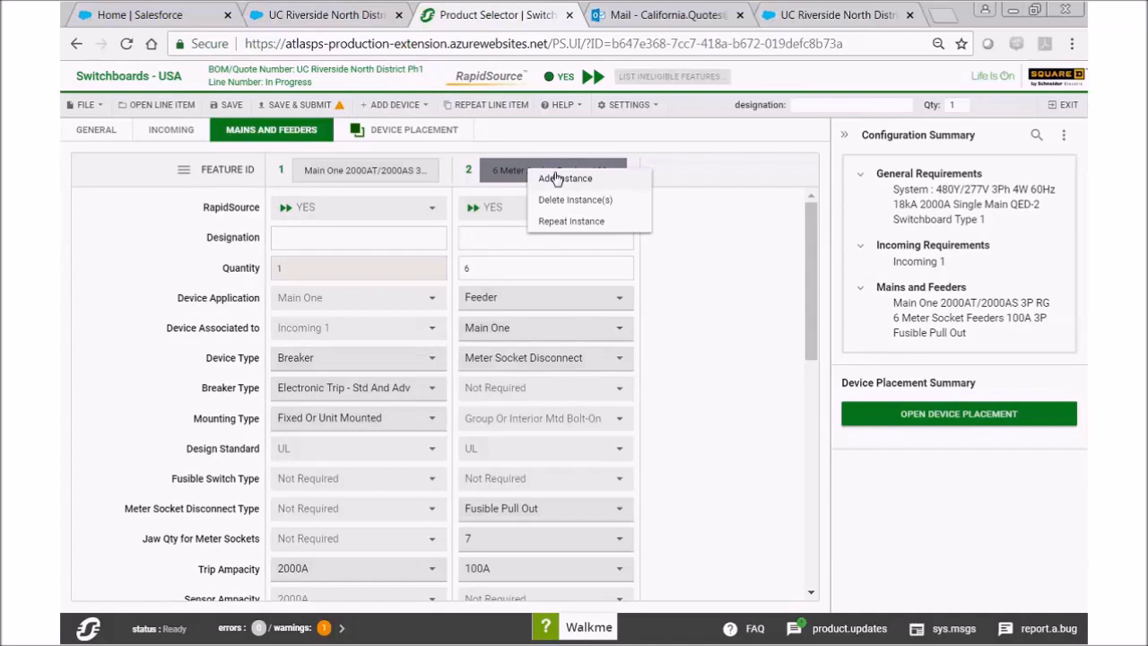
pyautogui.click(579, 222)
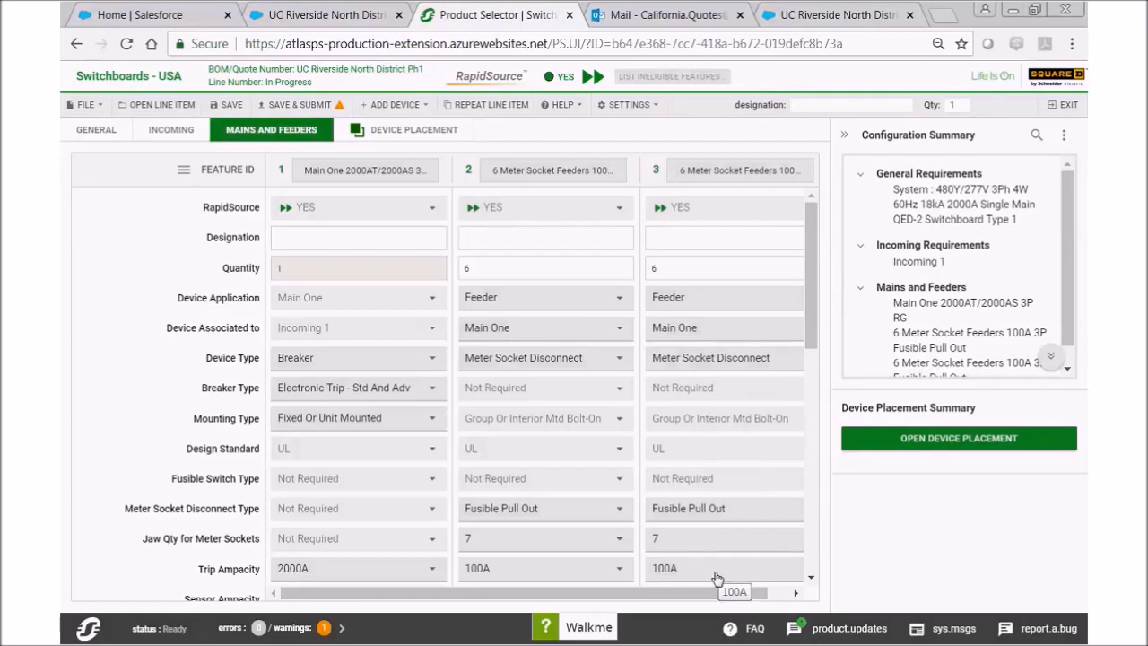
pyautogui.moveTo(701, 593); pyautogui.dragTo(724, 593)
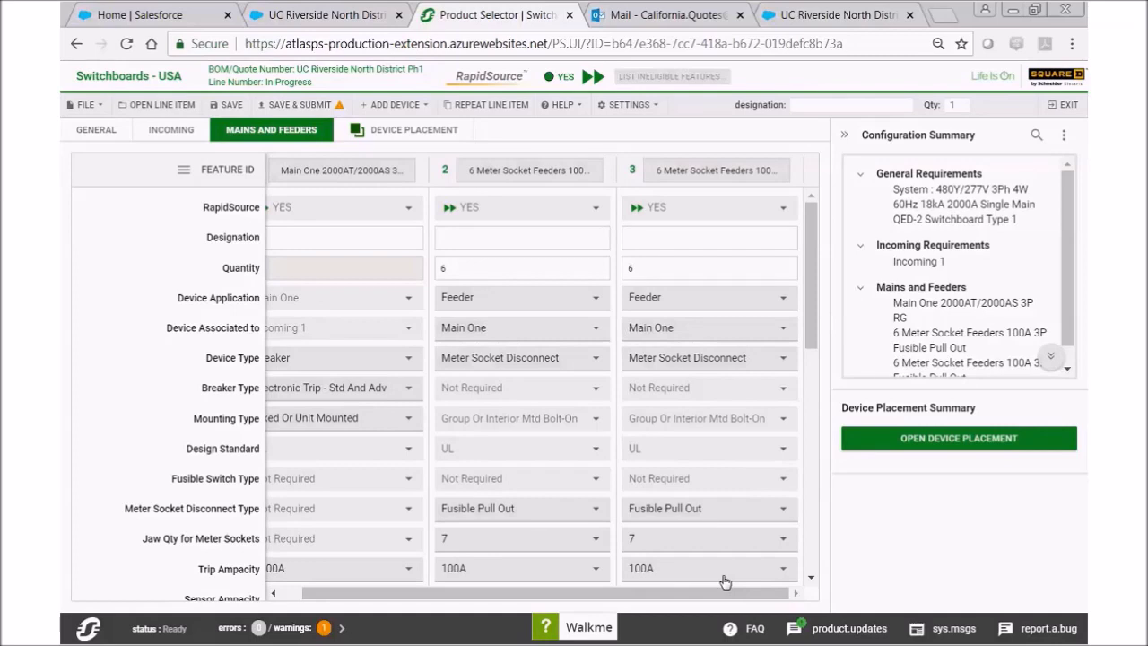
pyautogui.click(722, 570)
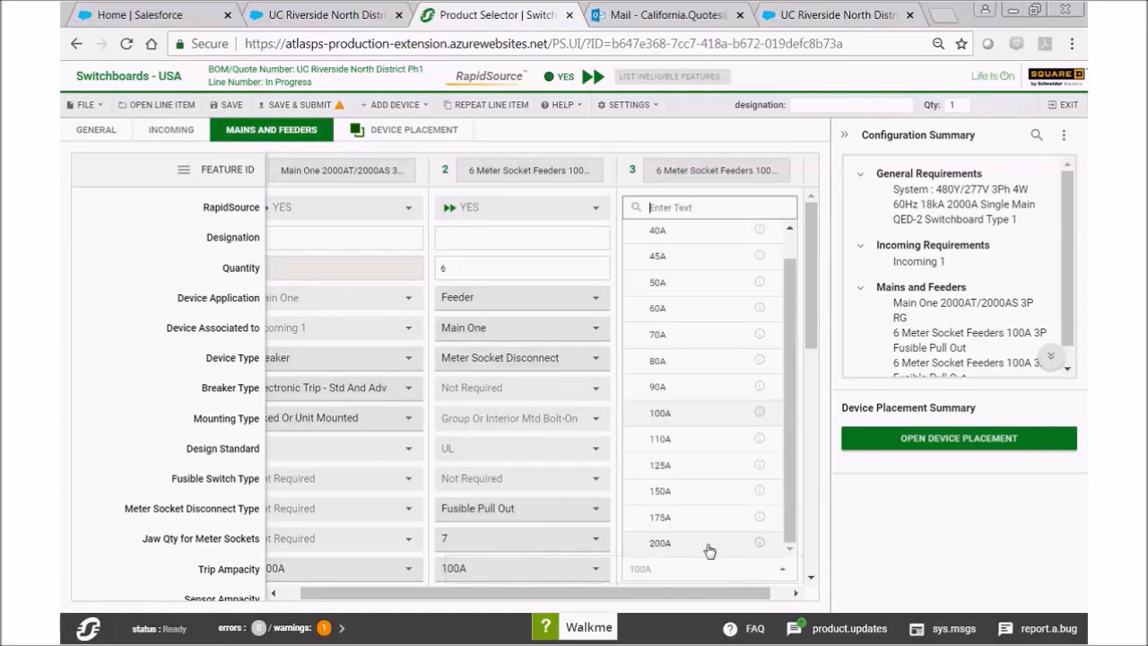
pyautogui.click(660, 543)
pyautogui.scroll(-5, 706, 542)
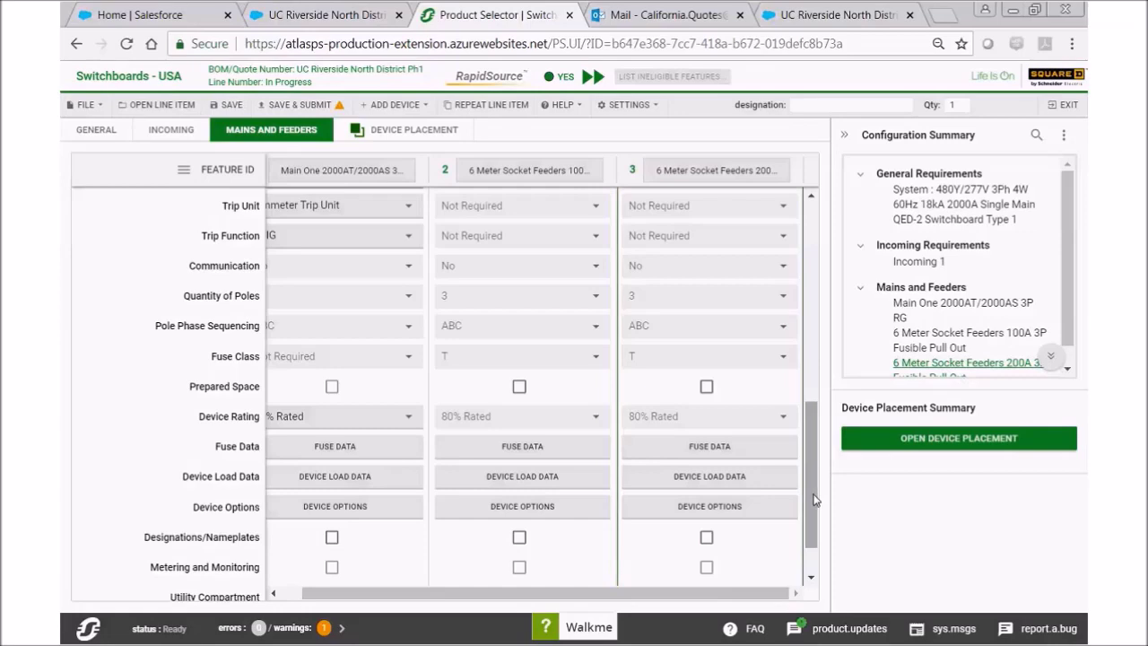
pyautogui.moveTo(815, 499); pyautogui.dragTo(845, 307)
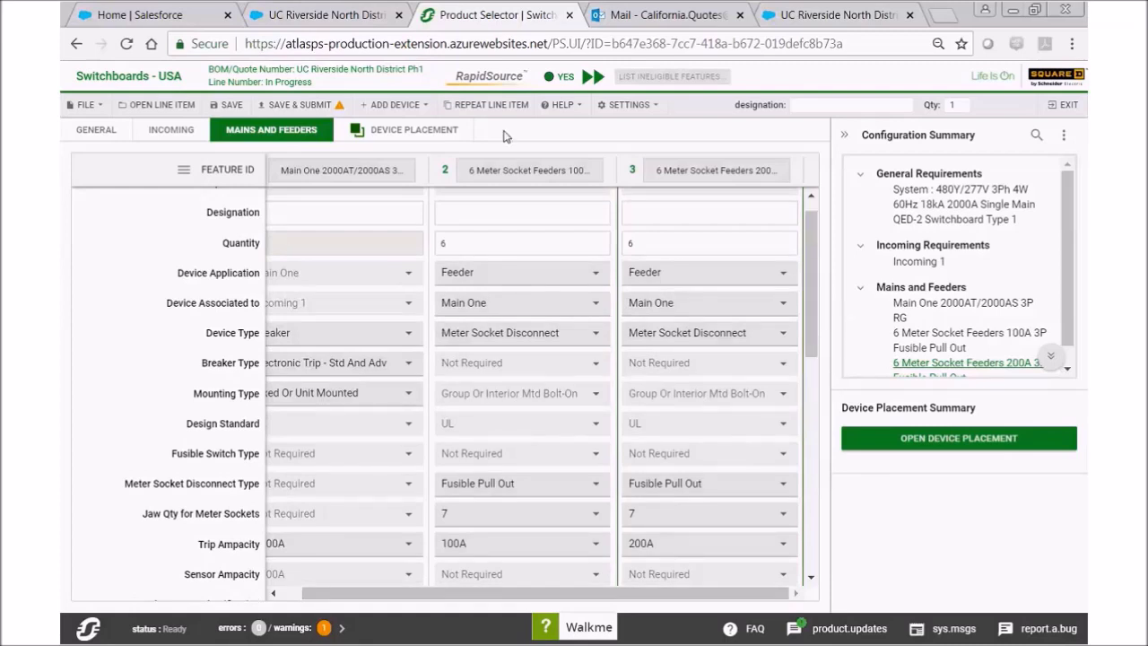
# Step: Save and submit the switchboard configuration to the bill of materials, and exit the configurator
pyautogui.click(323, 105)
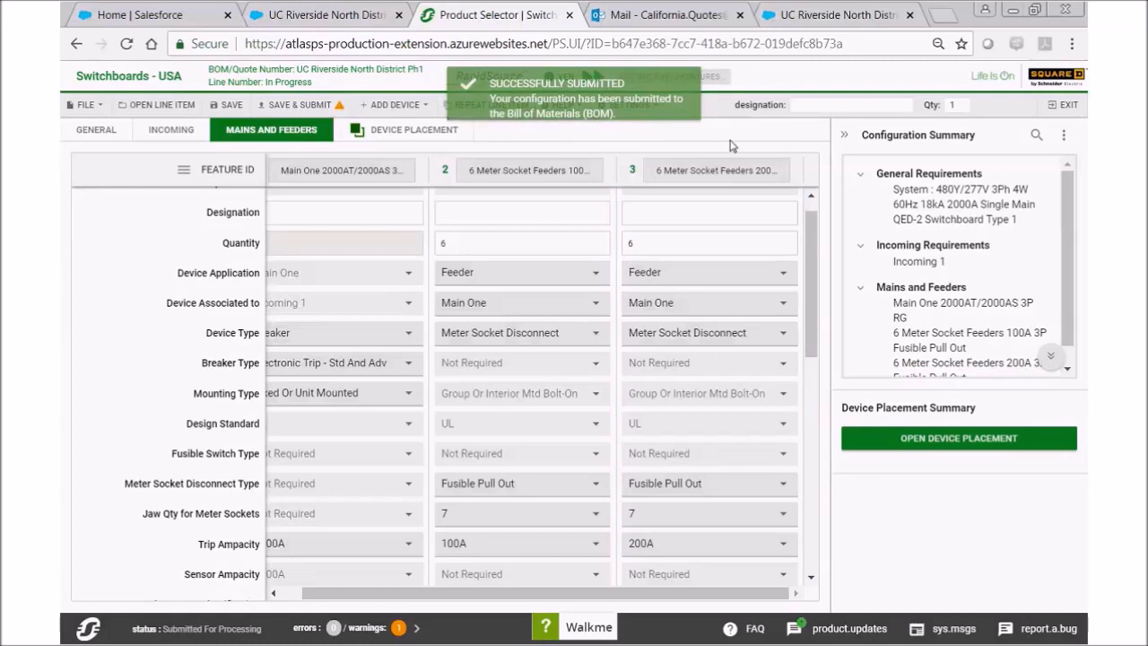
pyautogui.click(1061, 106)
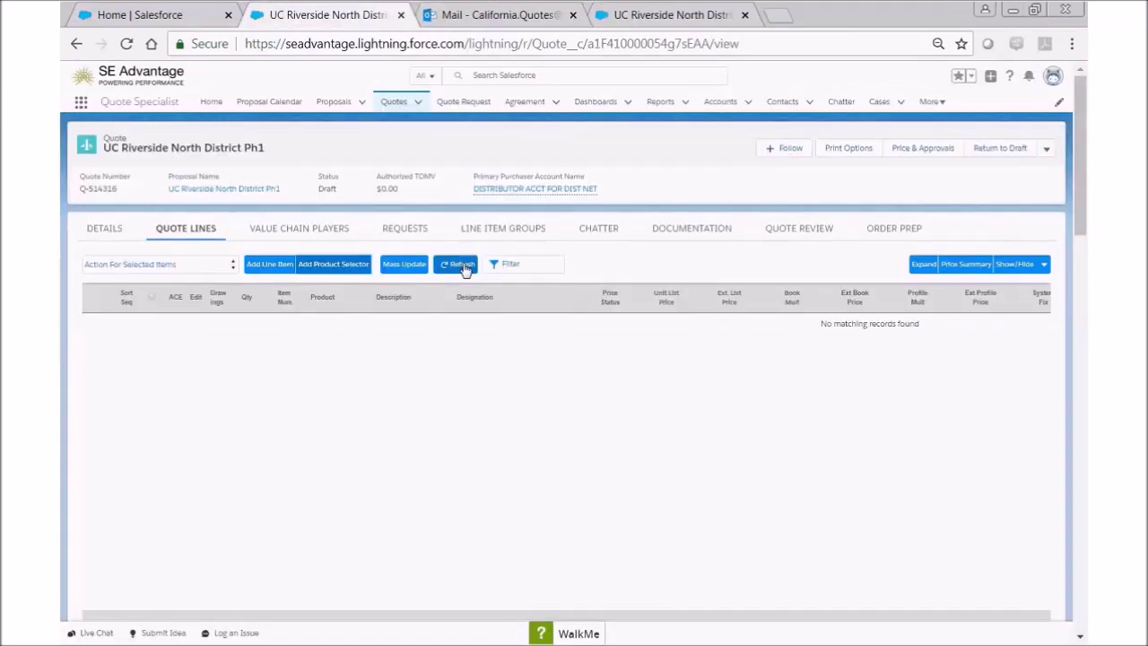
# Step: Refresh the quote lines and view the full description of the QED-2 Switchboard line
pyautogui.click(464, 269)
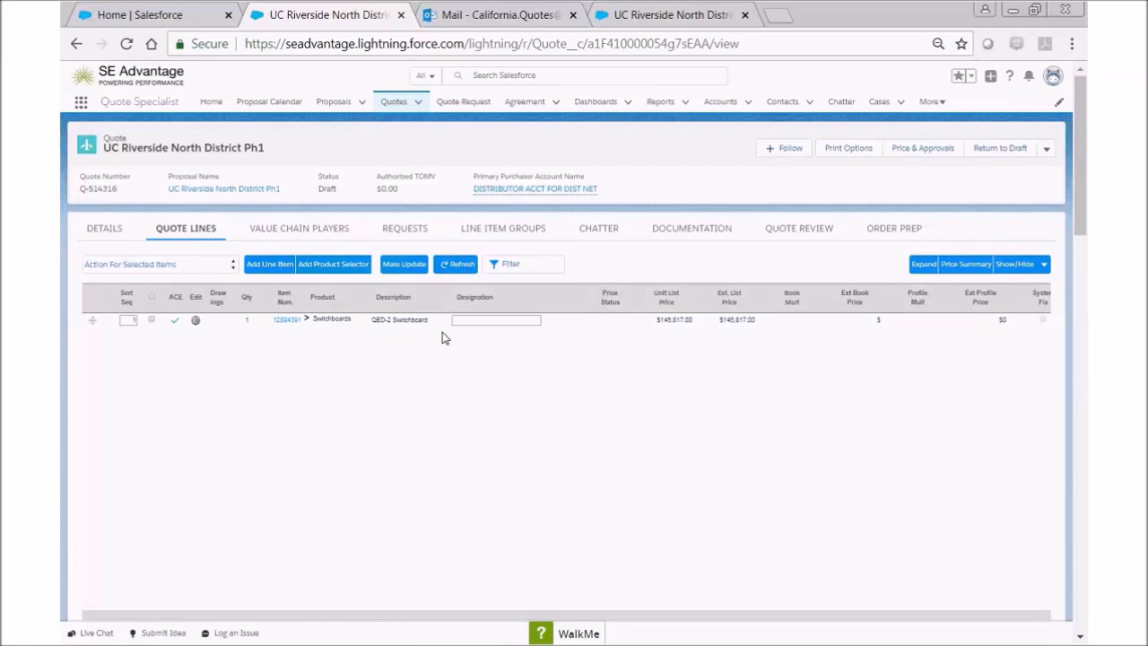
pyautogui.click(377, 320)
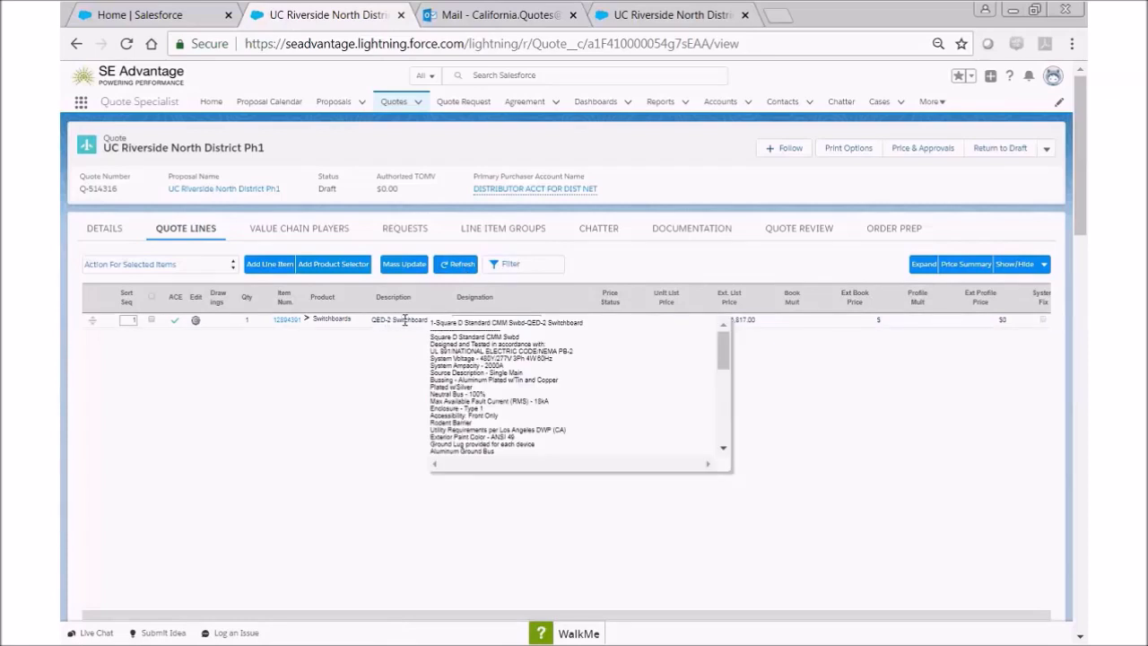